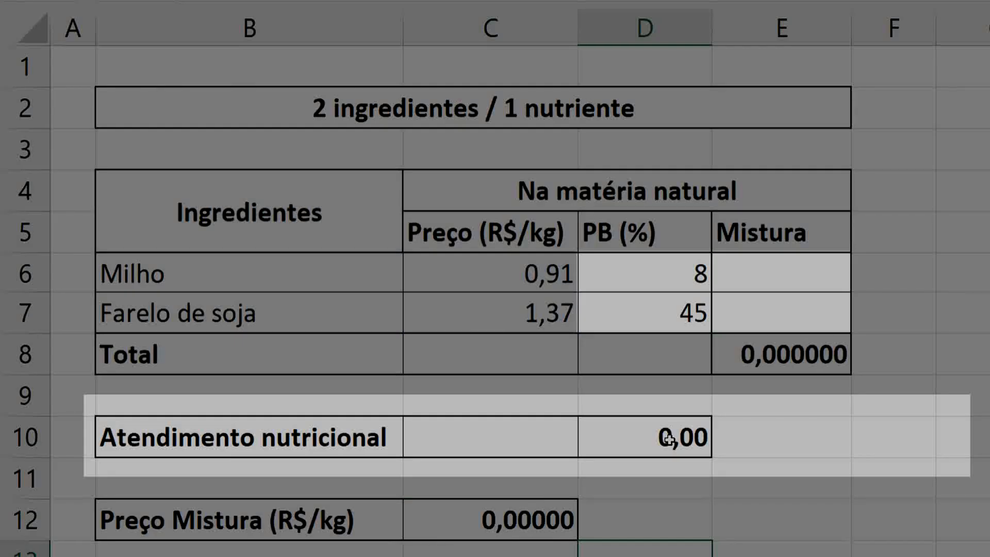
Step: Inspect the formulas behind the Atendimento nutricional value in D10 and the Mistura total in E8
double_click(669, 439)
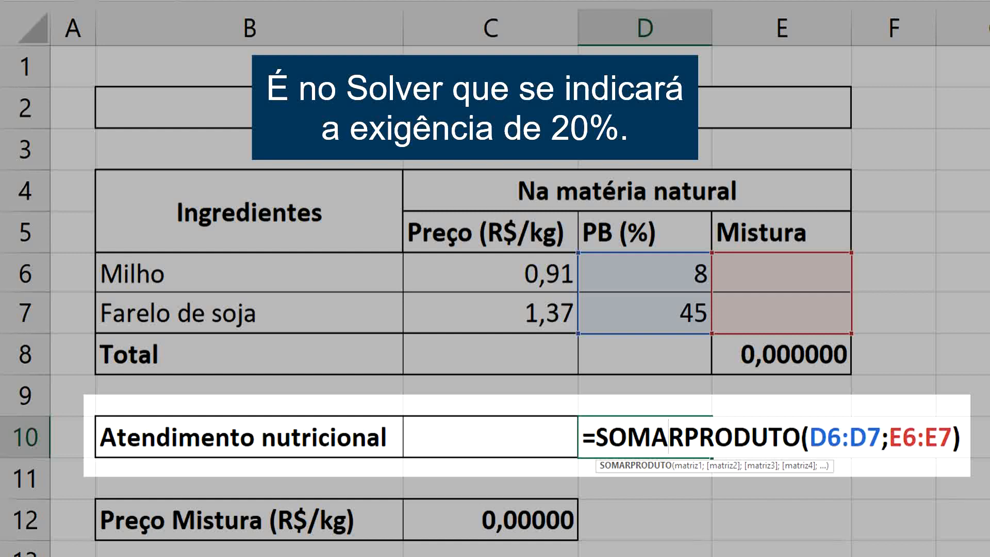
key(Return)
double_click(780, 360)
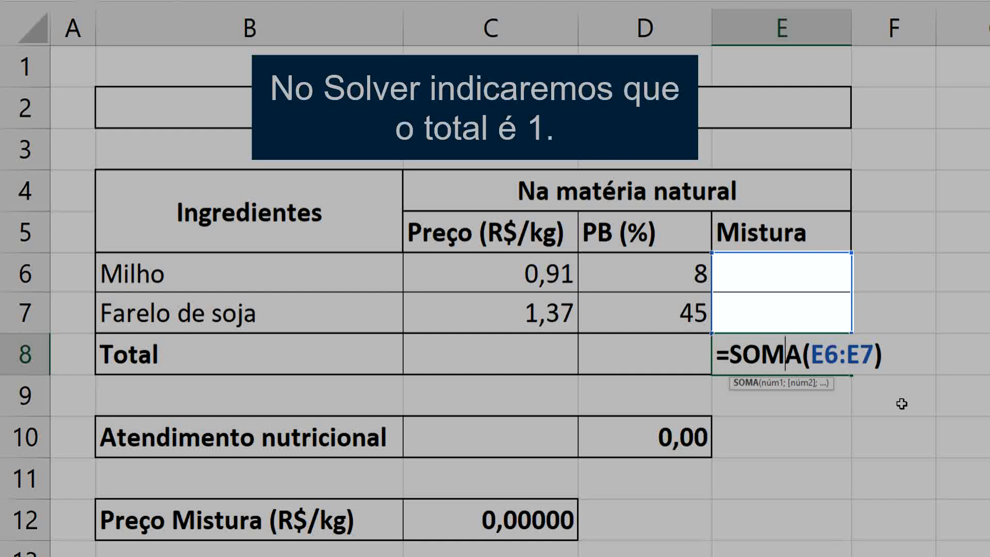
key(Return)
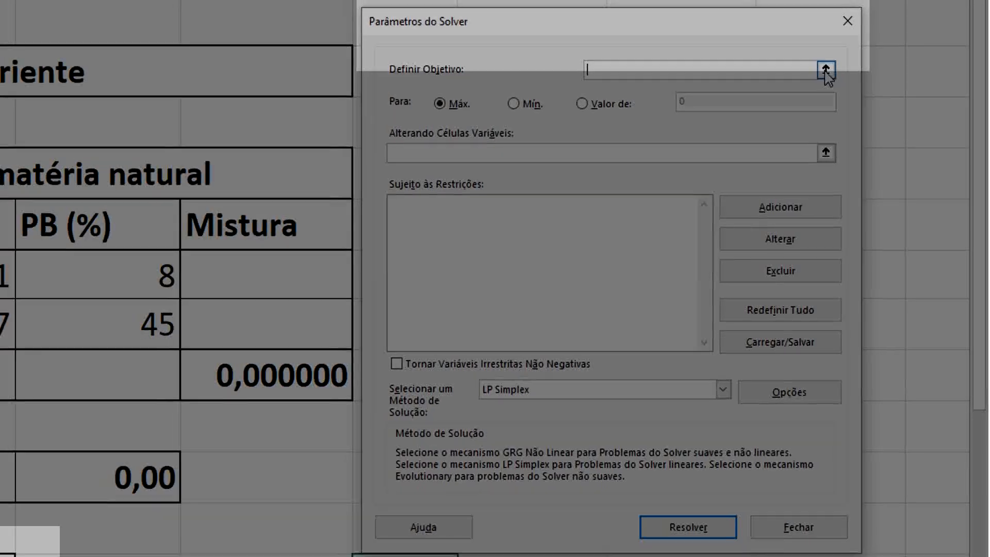
Step: Set the Solver objective to the mixture price cell C12 and choose to minimize it (Mín.)
click(826, 71)
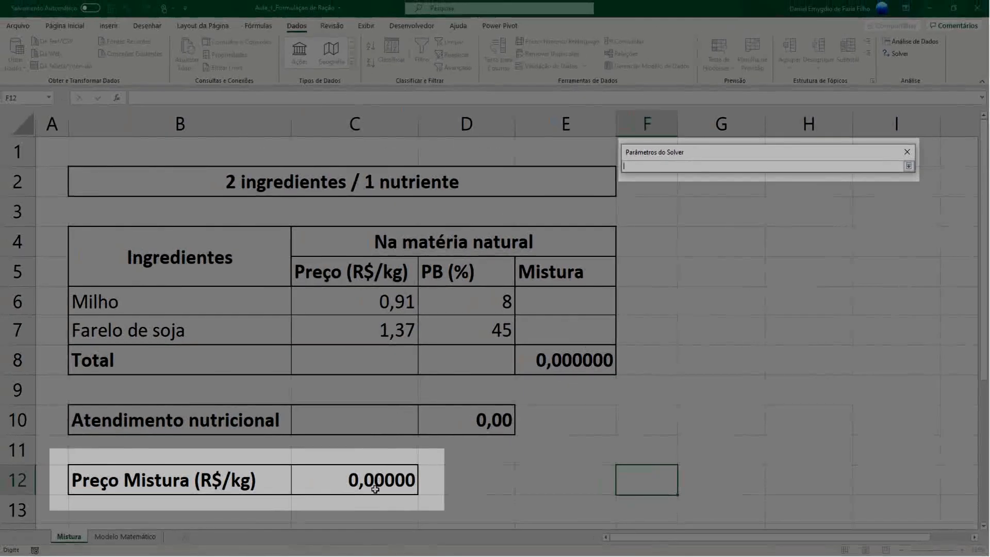
click(375, 489)
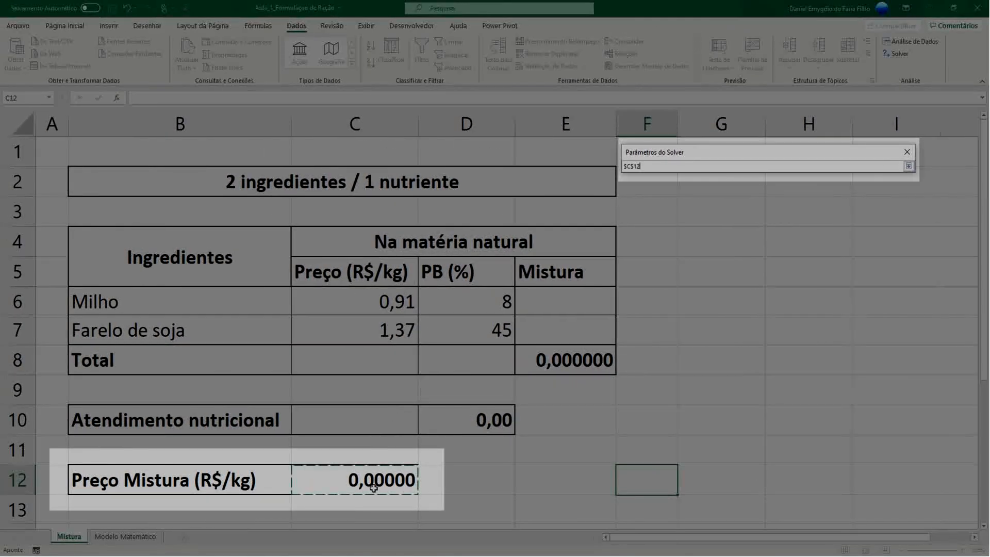
key(Return)
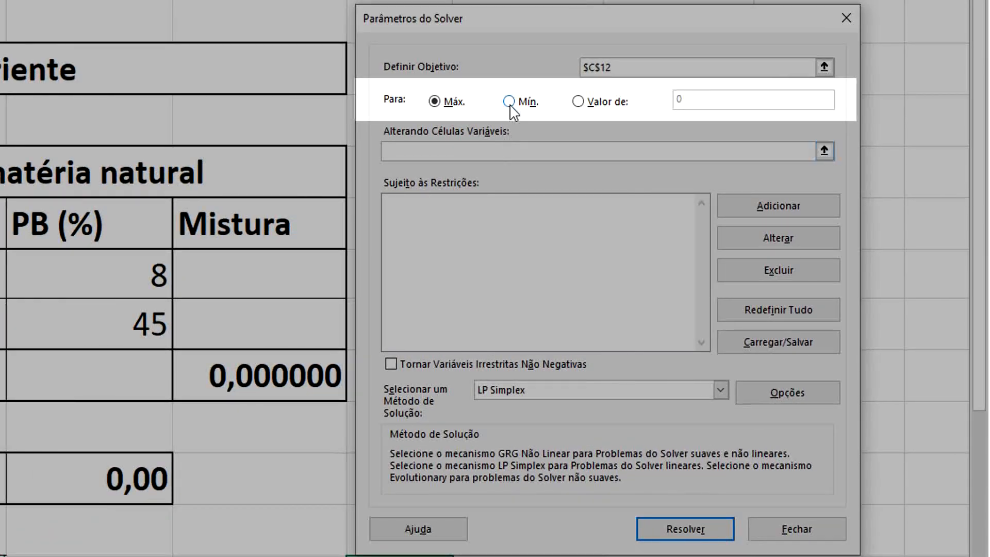
click(509, 102)
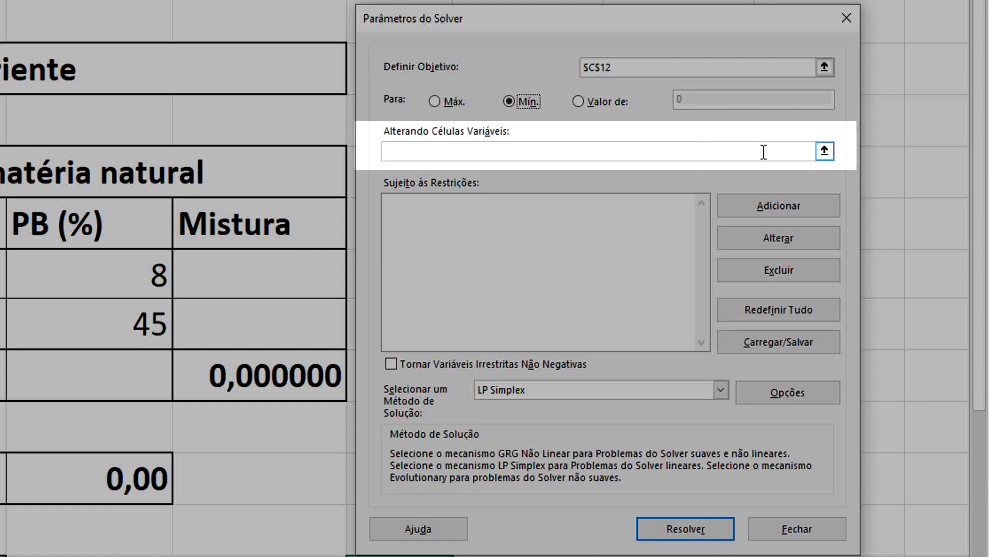
Step: Define the Mistura cells E6:E7 as the Solver's variable cells
click(825, 152)
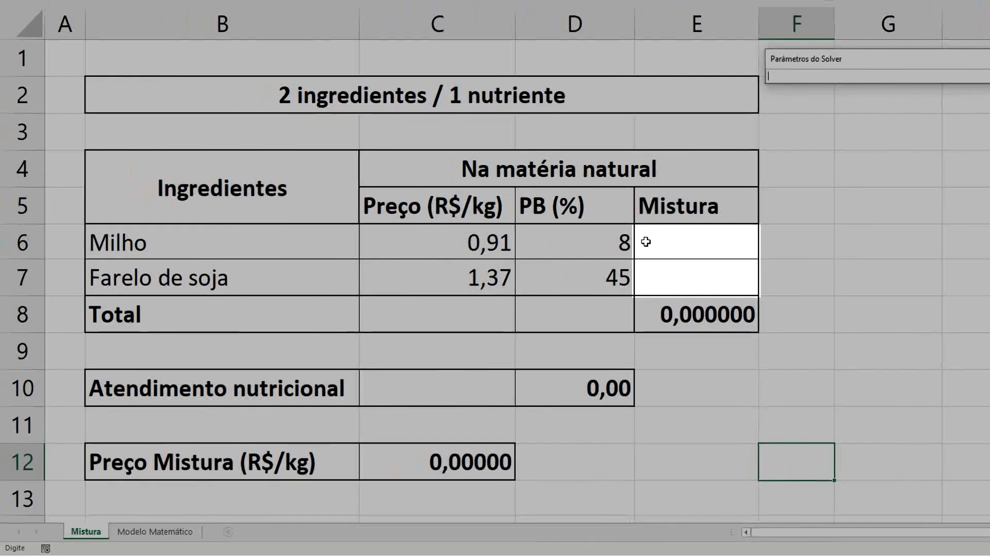
drag(646, 242, 659, 277)
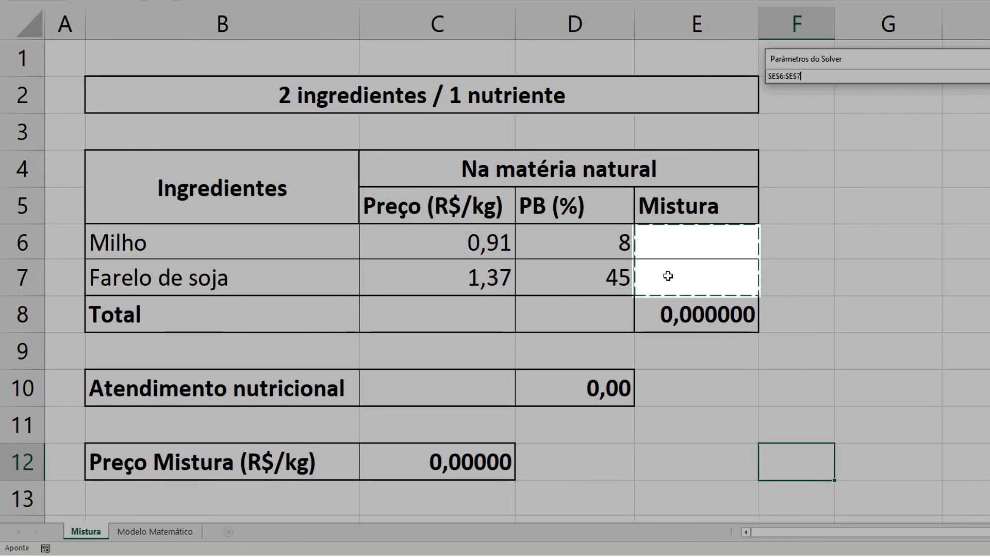
key(Return)
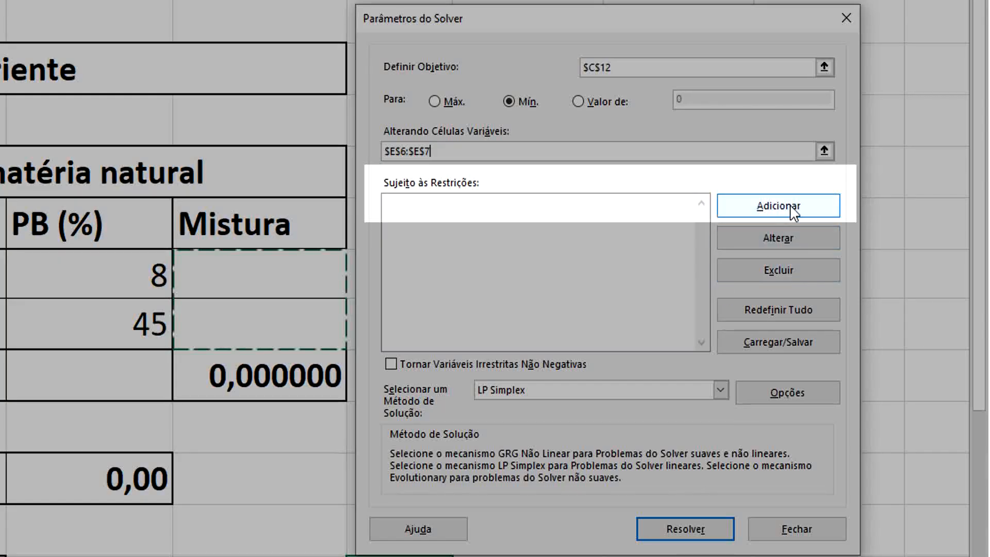
Step: Add a Solver constraint requiring the Mistura total in E8 to equal 1
click(810, 211)
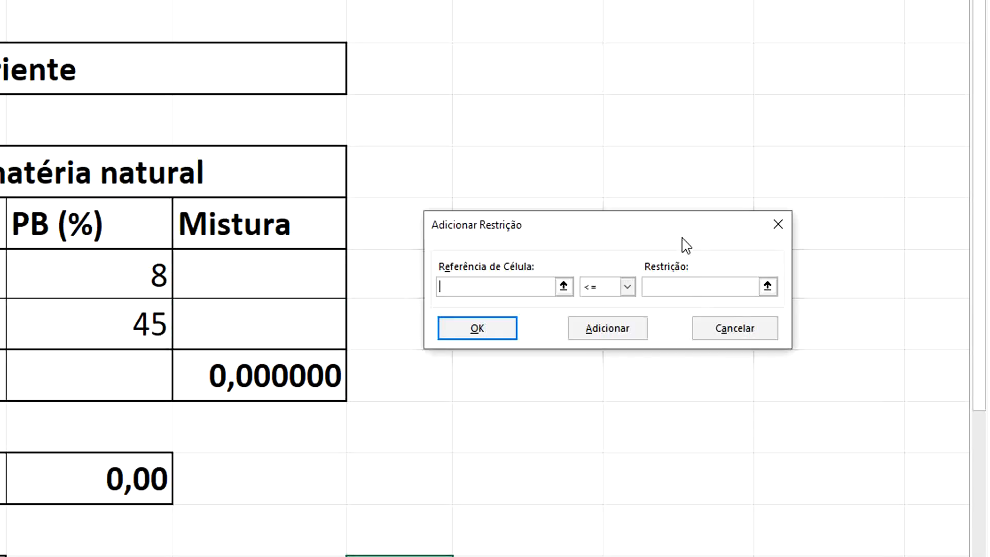
drag(681, 243, 465, 449)
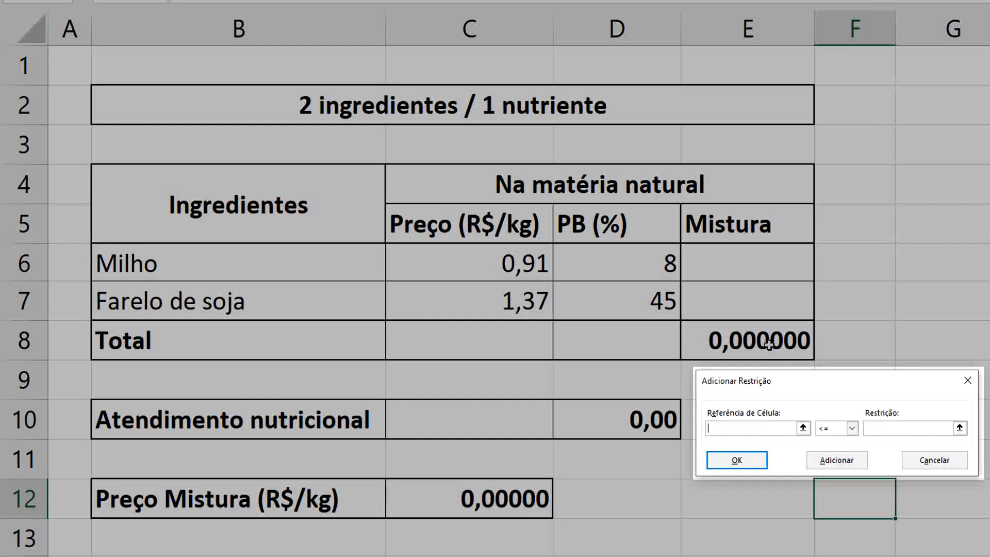
click(769, 345)
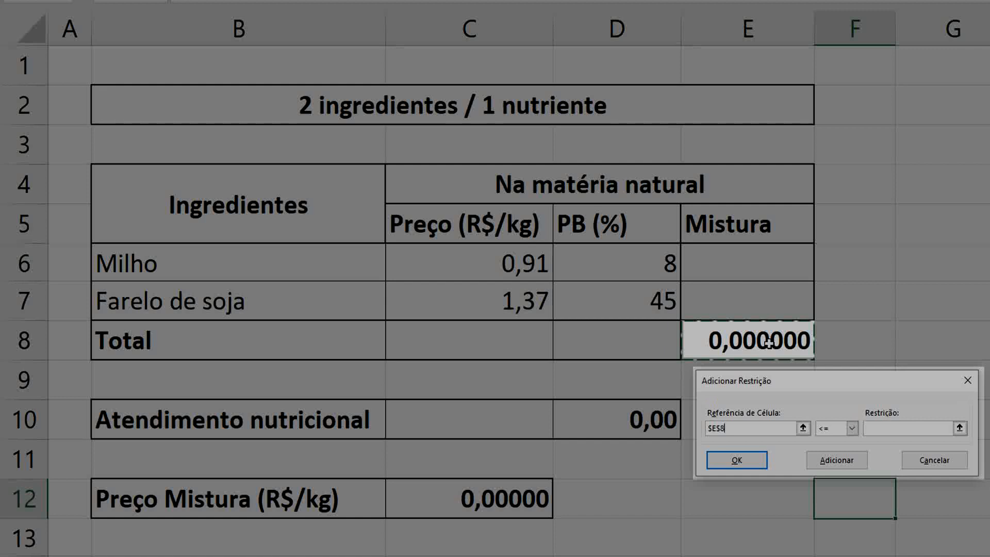
click(852, 428)
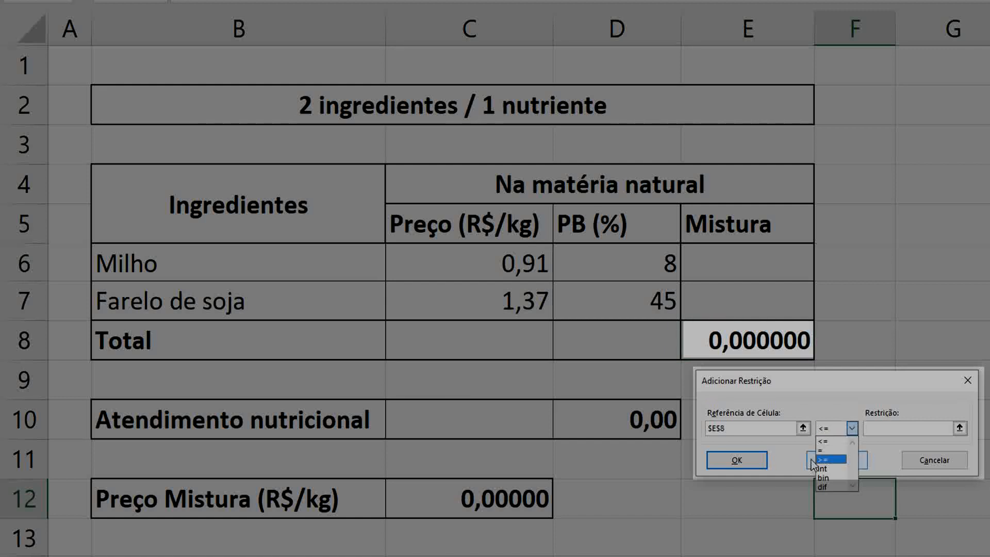
click(820, 450)
click(880, 434)
text(1)
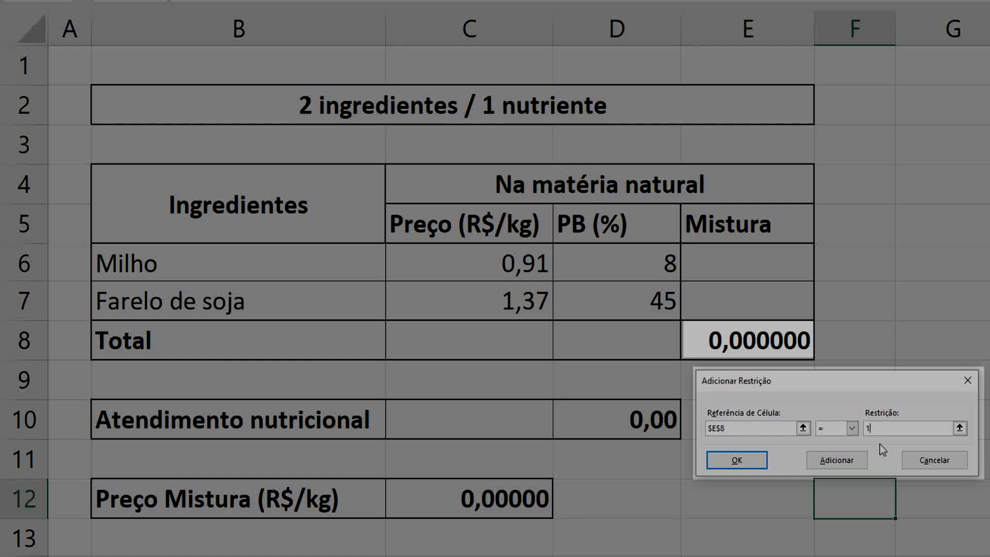
click(841, 460)
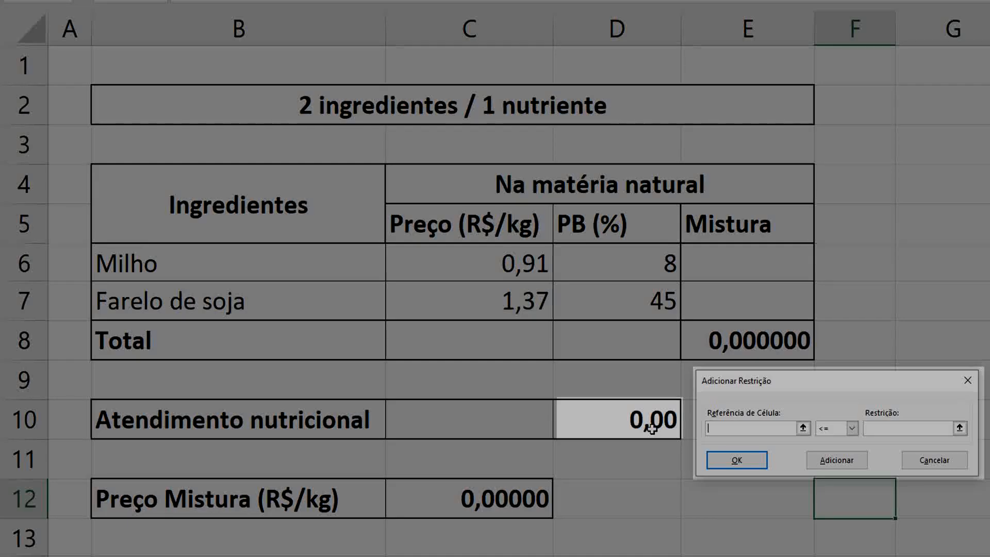
Step: Add a second constraint requiring the Atendimento nutricional cell D10 to equal 20, and finish entering constraints
click(652, 429)
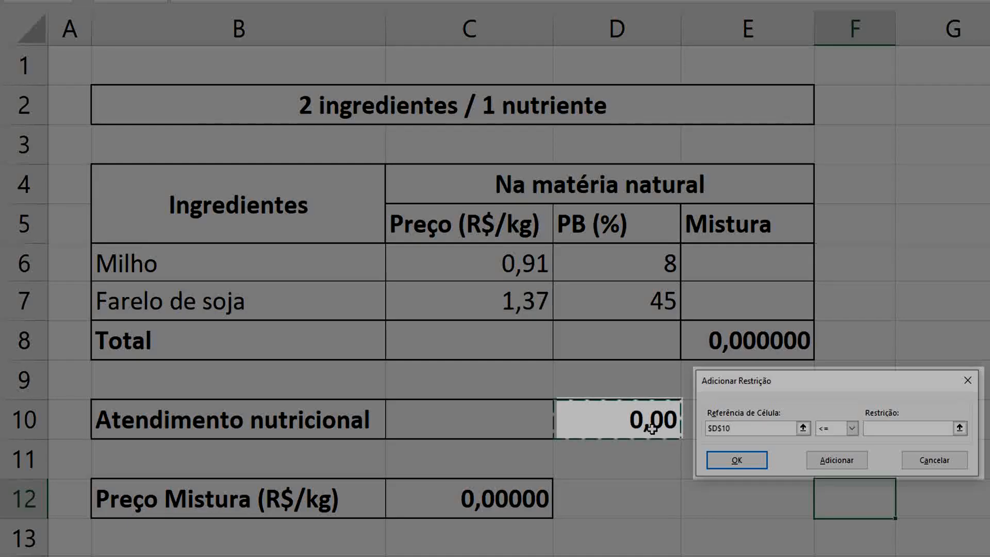
click(852, 429)
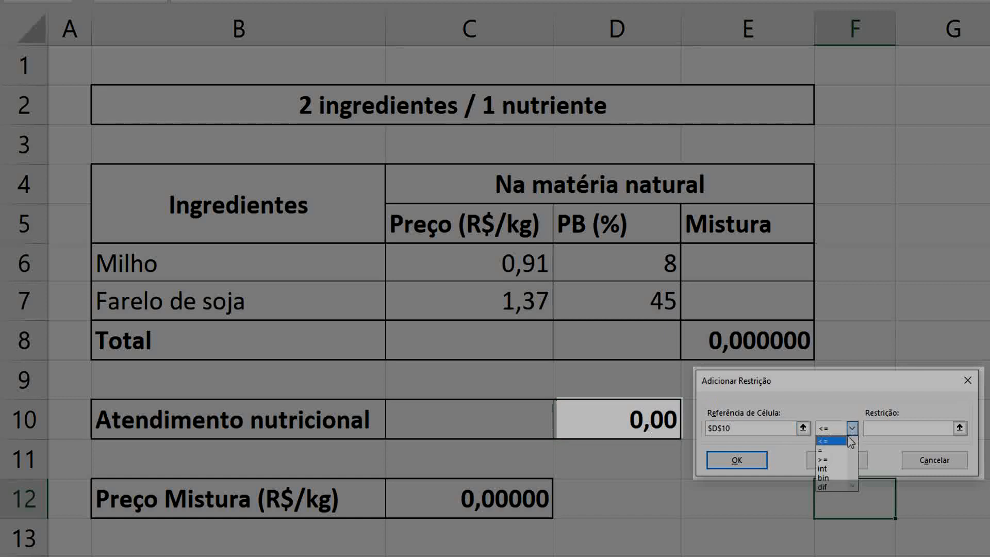
click(843, 448)
text(20)
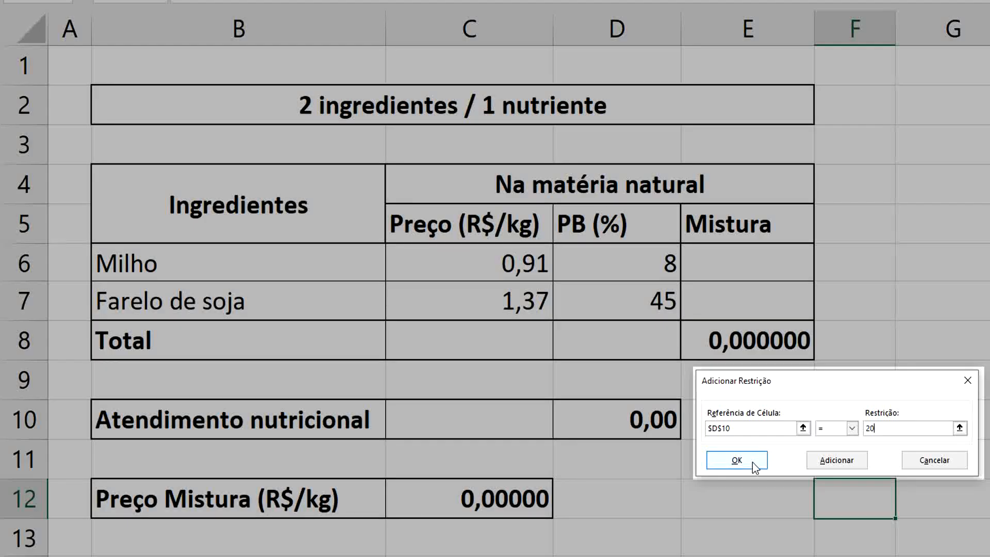
click(736, 460)
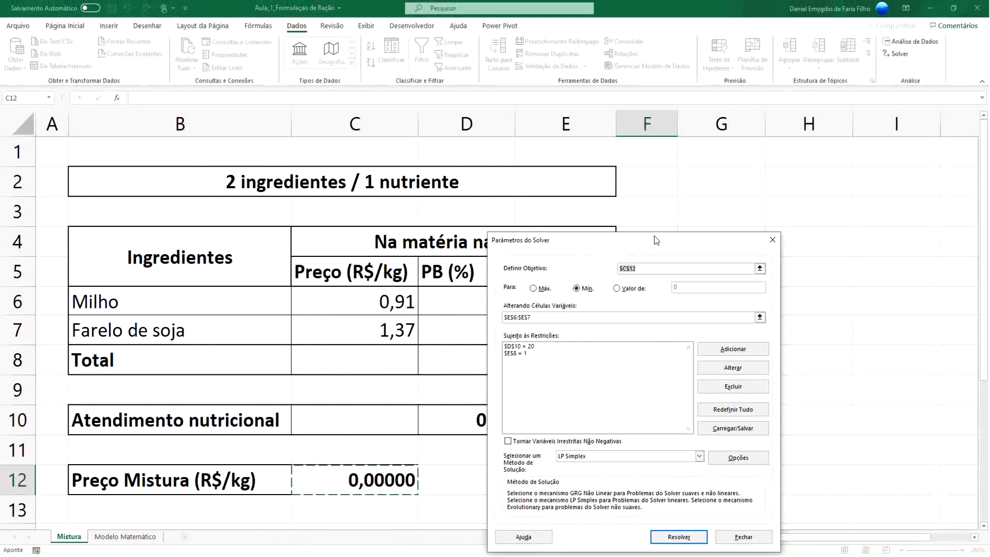
Step: Make the unconstrained variables non-negative and use LP Simplex as the solving method
drag(656, 241, 793, 160)
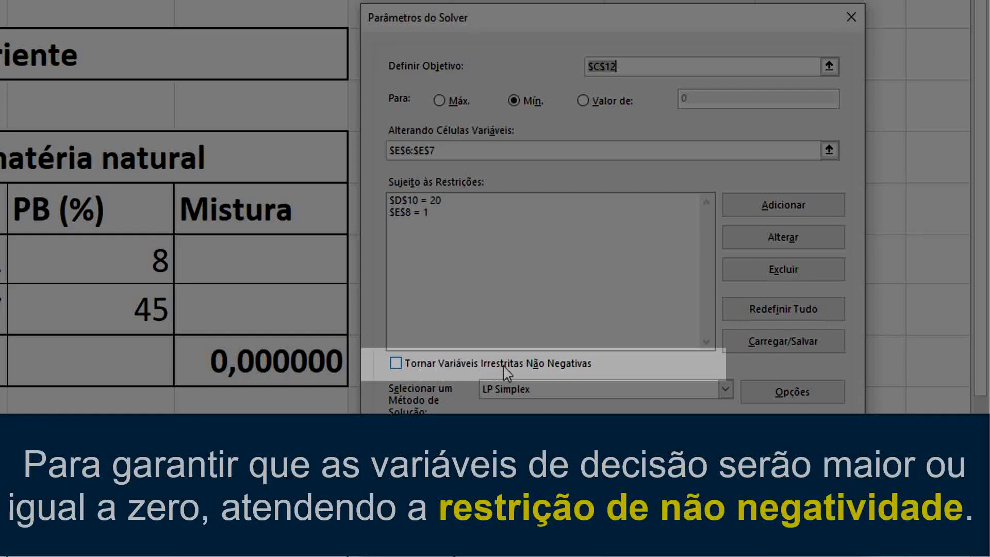
click(396, 363)
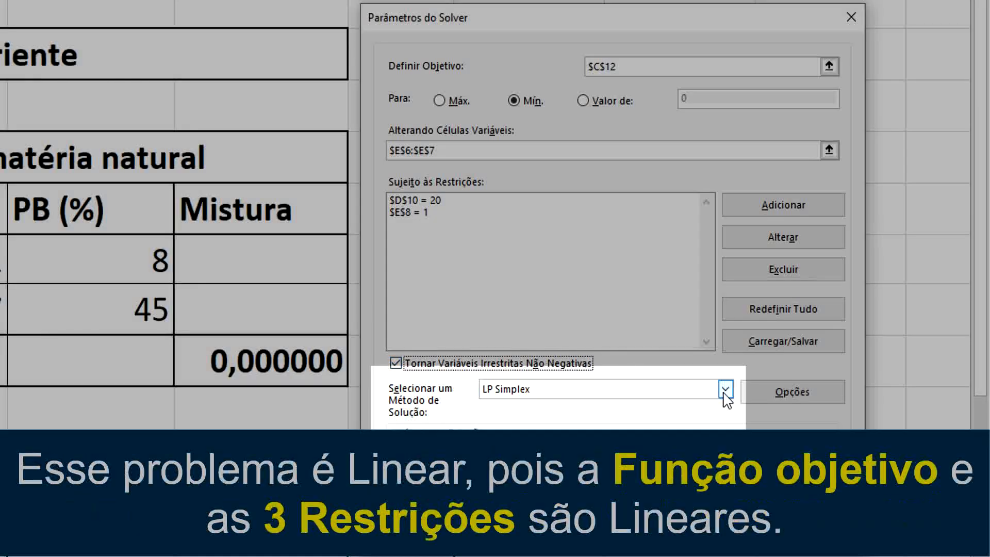
click(726, 391)
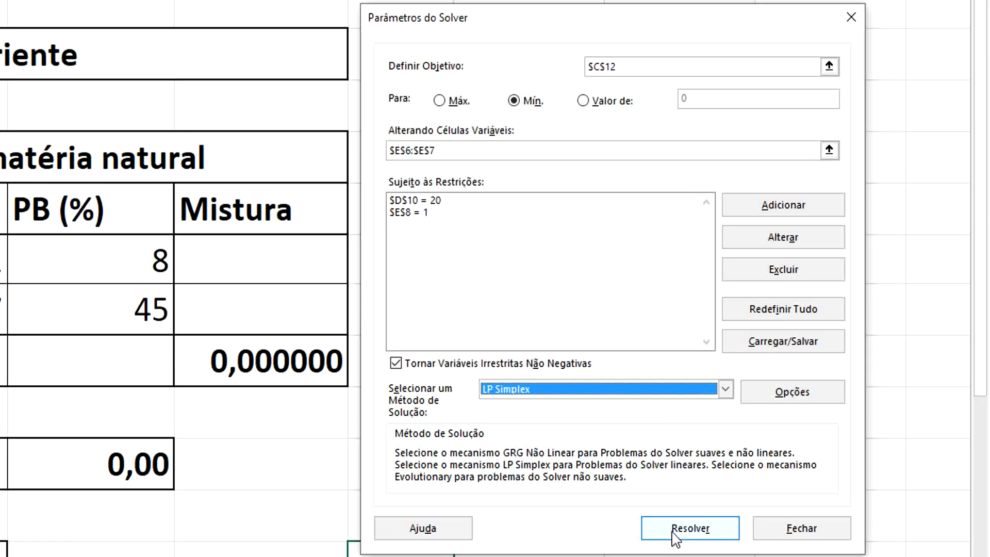
Step: Run the Solver and keep its solution in the worksheet
click(675, 531)
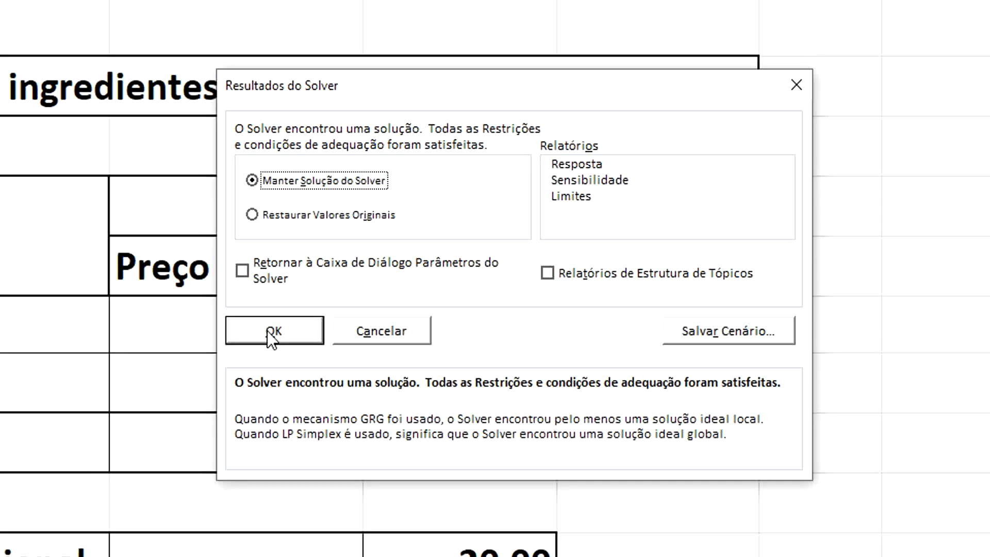
click(269, 333)
click(720, 501)
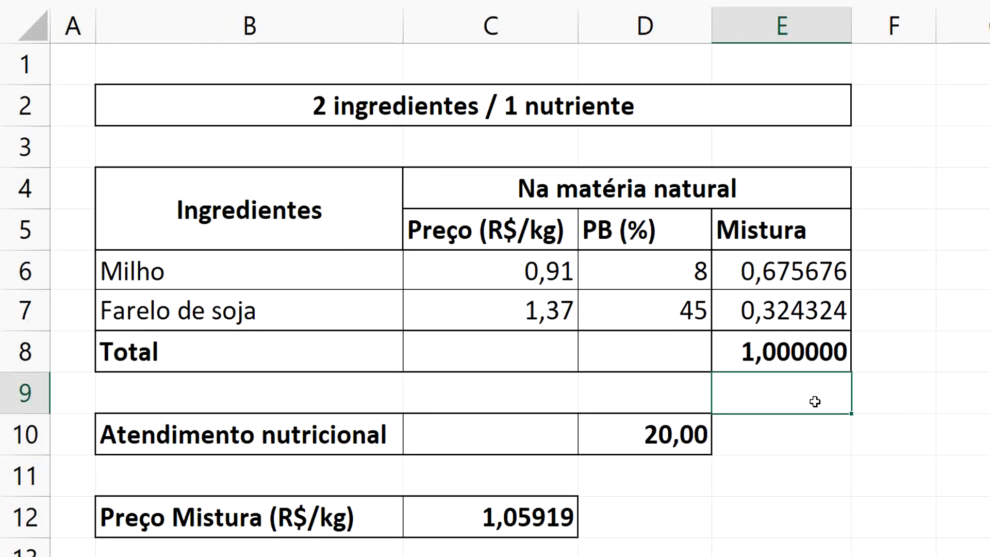
Step: Format the Mistura values in E6:E8 as percentages
drag(779, 270, 782, 345)
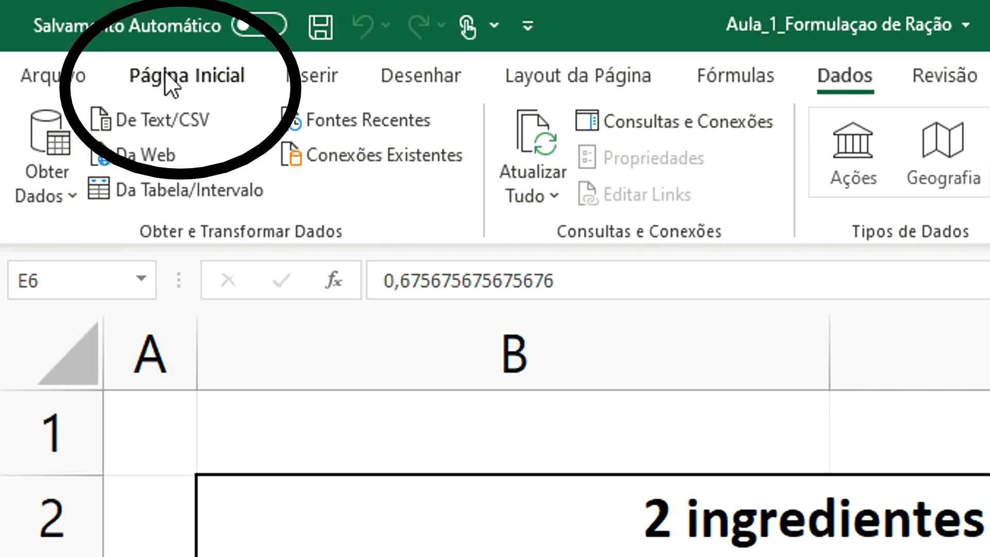
click(172, 83)
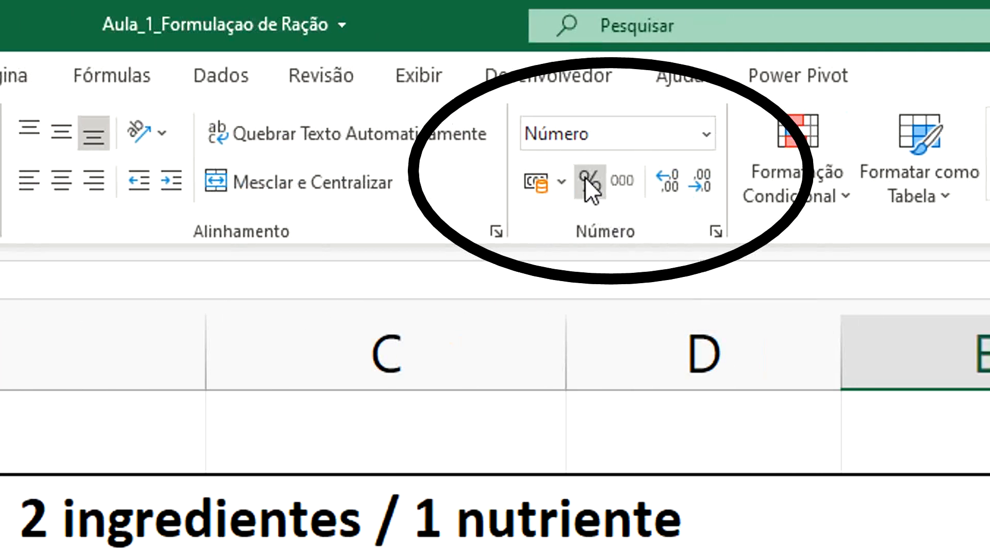
click(585, 178)
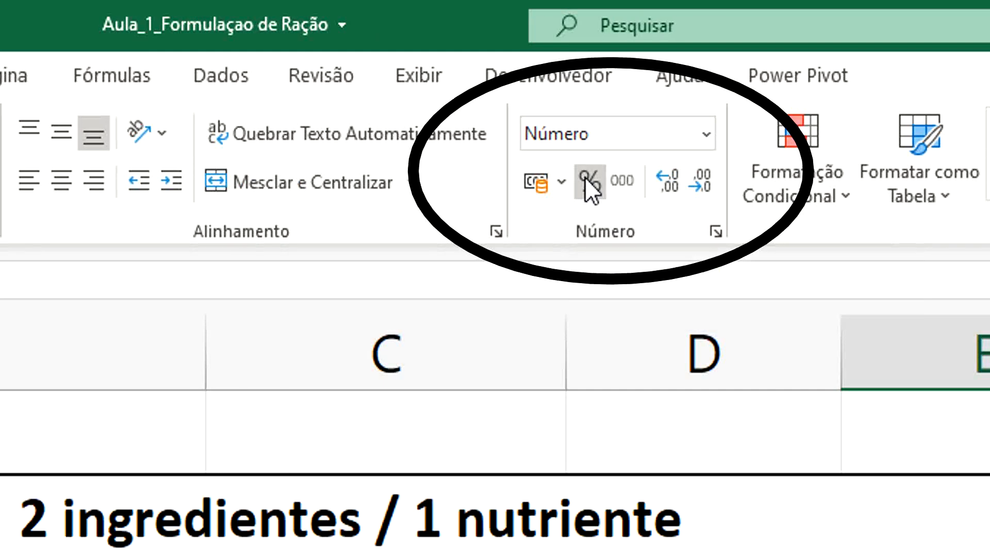